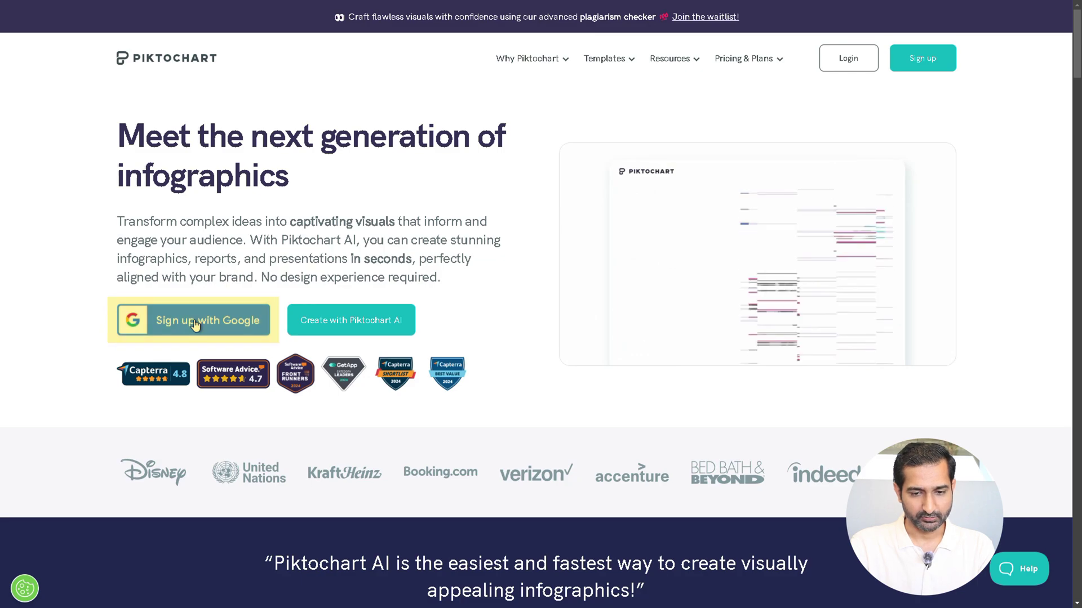
- Sign in with Google and expand the dashboard's More design types to reach Infographics
{"action": "left_click", "coordinate": [194, 325]}
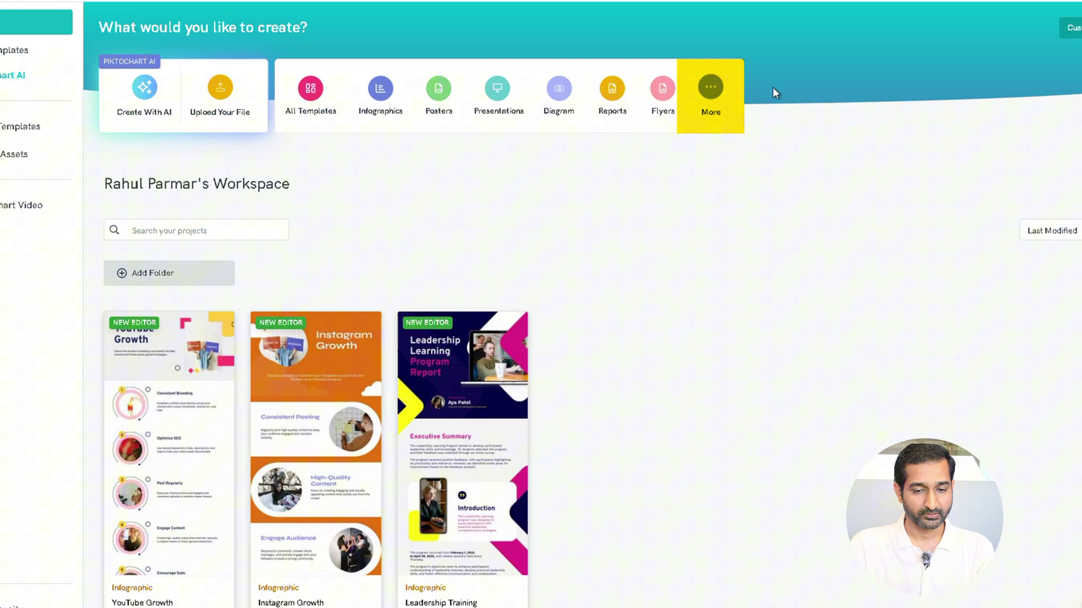
{"action": "left_click", "coordinate": [712, 90]}
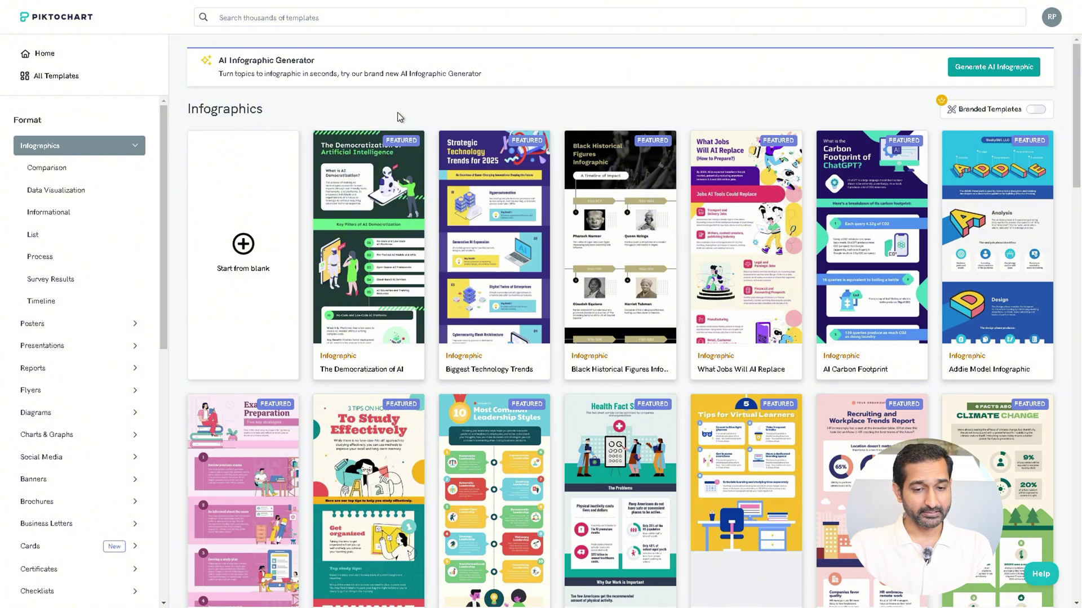
{"action": "scroll", "coordinate": [397, 117], "scroll_direction": "down", "scroll_amount": 1}
{"action": "scroll", "coordinate": [398, 117], "scroll_direction": "down", "scroll_amount": 8}
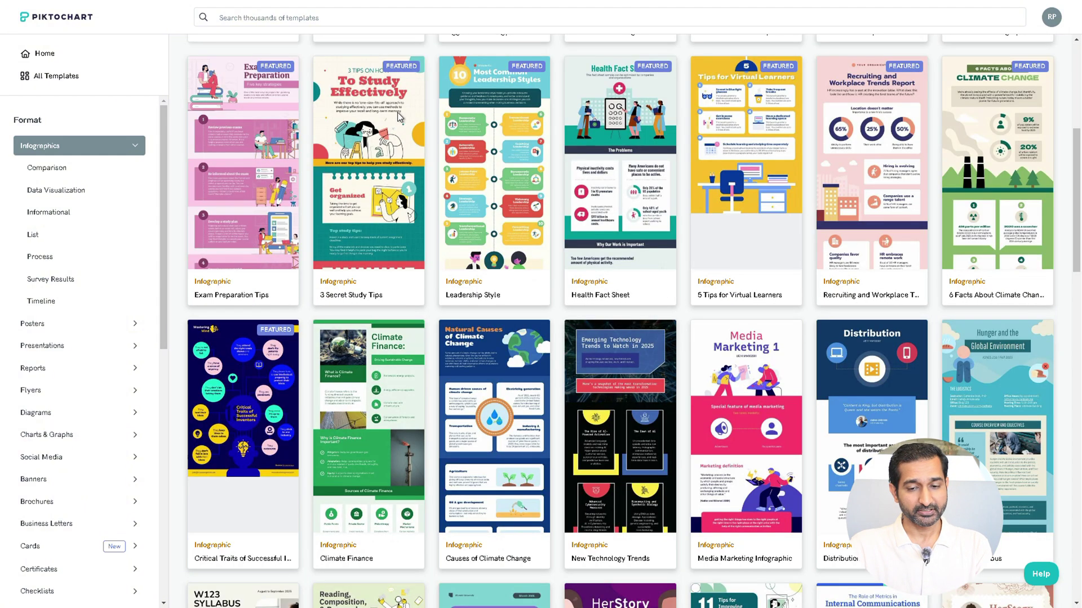
{"action": "scroll", "coordinate": [399, 117], "scroll_direction": "down", "scroll_amount": 4}
{"action": "scroll", "coordinate": [399, 117], "scroll_direction": "down", "scroll_amount": 3}
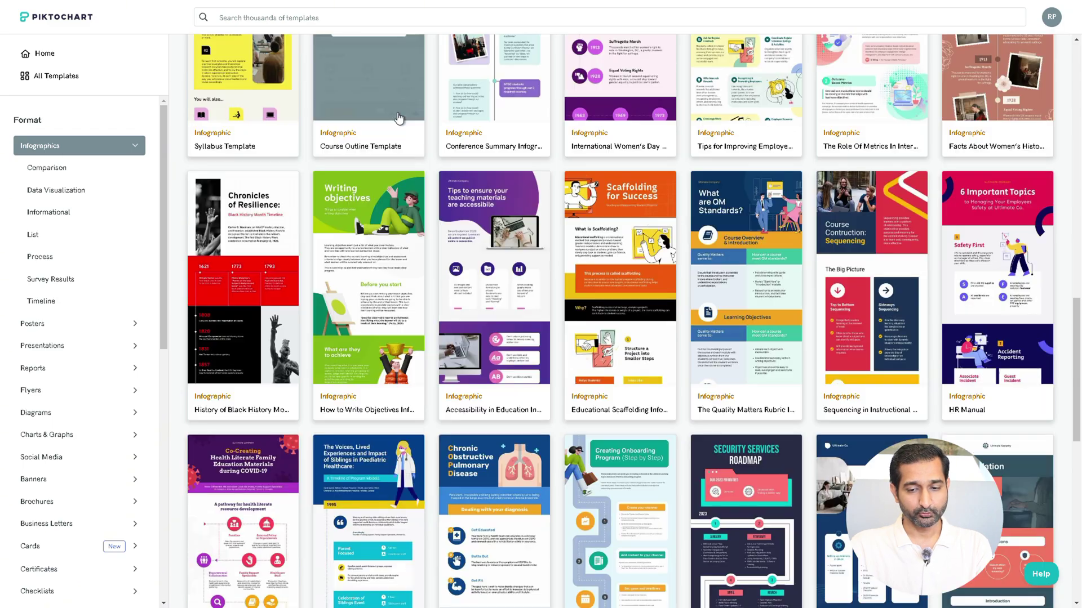
{"action": "scroll", "coordinate": [398, 116], "scroll_direction": "up", "scroll_amount": 6}
{"action": "scroll", "coordinate": [398, 117], "scroll_direction": "up", "scroll_amount": 3}
{"action": "scroll", "coordinate": [398, 117], "scroll_direction": "up", "scroll_amount": 6}
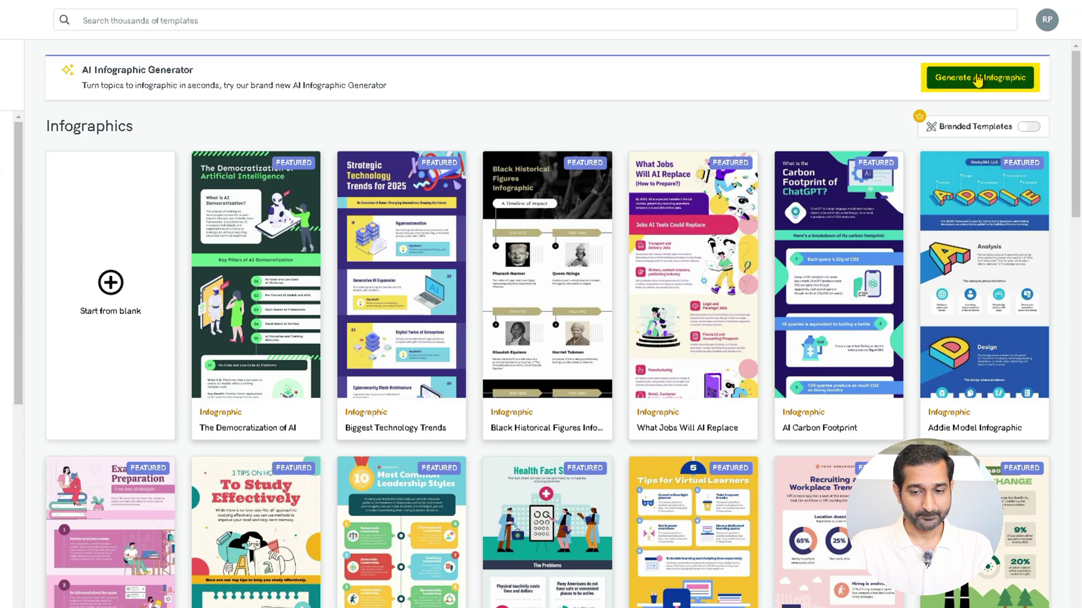
- Open the AI infographic generator and browse the print, social, presentation and document formats, returning to Infographic
{"action": "left_click", "coordinate": [977, 80]}
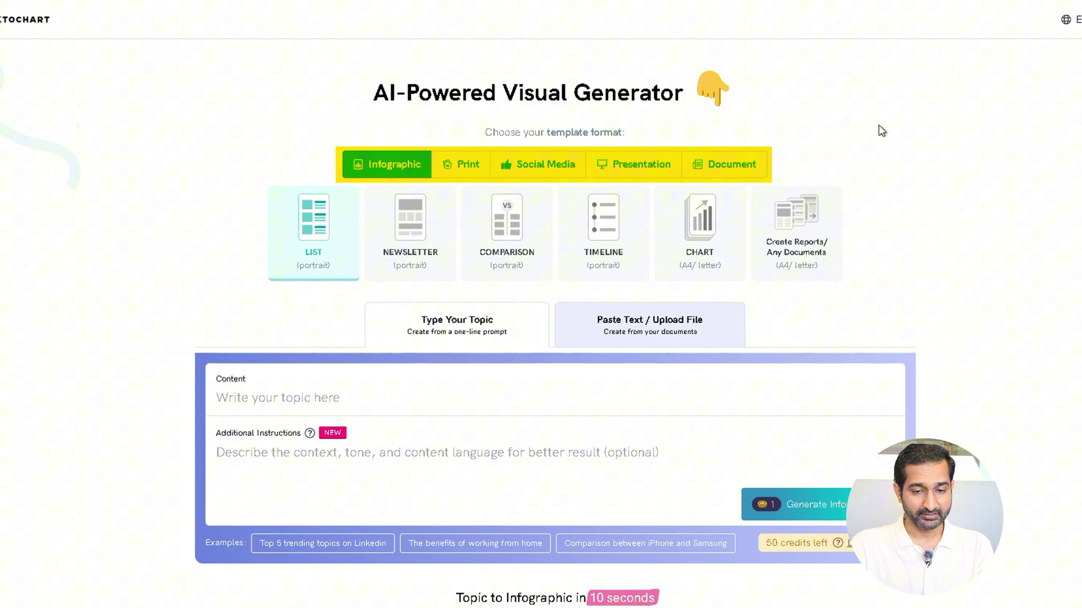
{"action": "left_click", "coordinate": [471, 175]}
{"action": "left_click", "coordinate": [527, 169]}
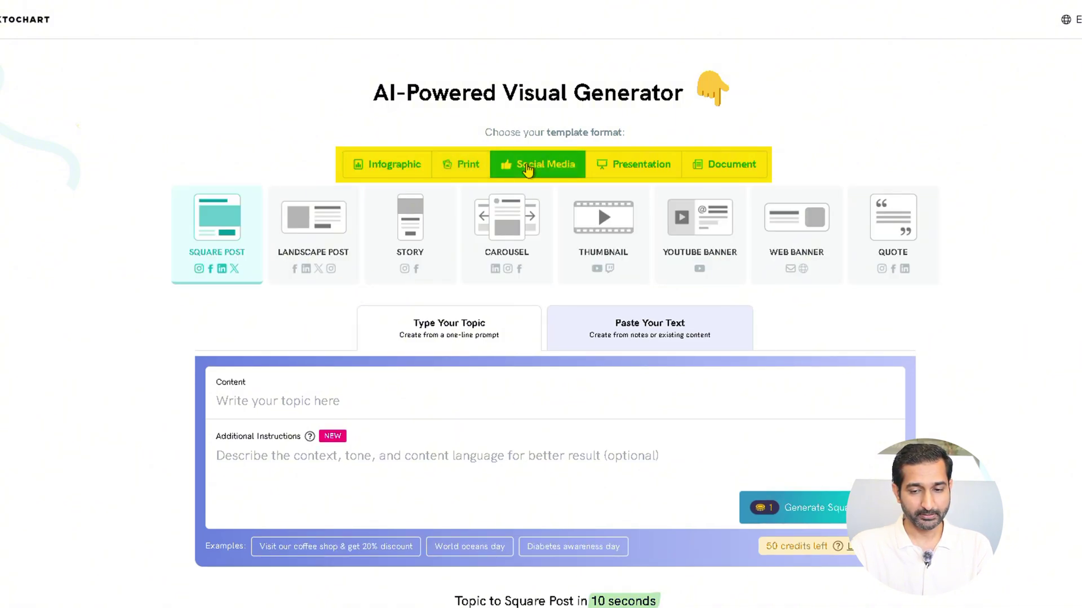
{"action": "left_click", "coordinate": [629, 167]}
{"action": "left_click", "coordinate": [716, 169]}
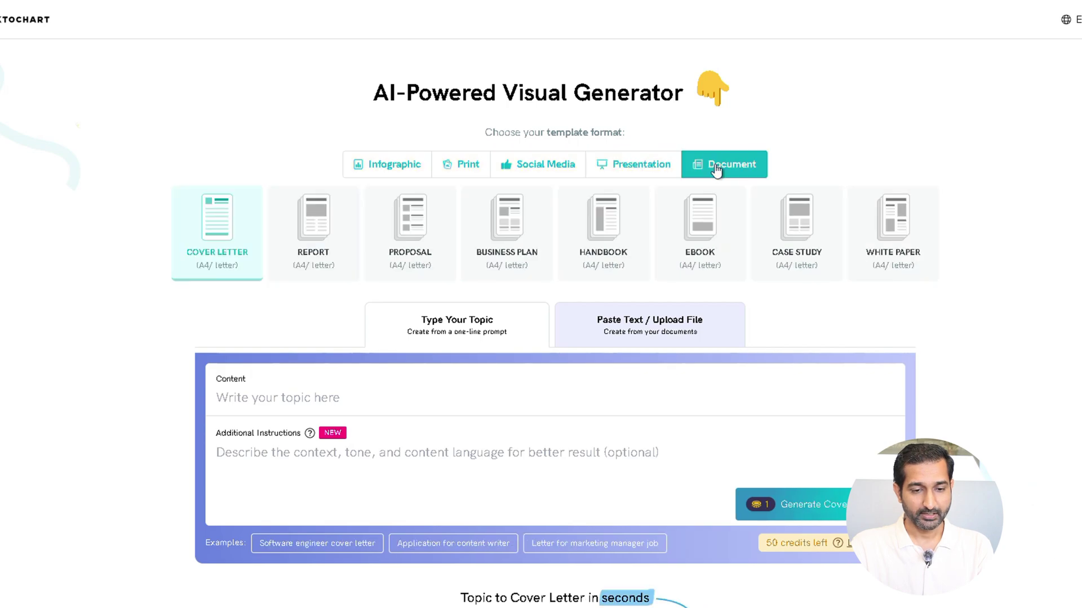
{"action": "left_click", "coordinate": [392, 168]}
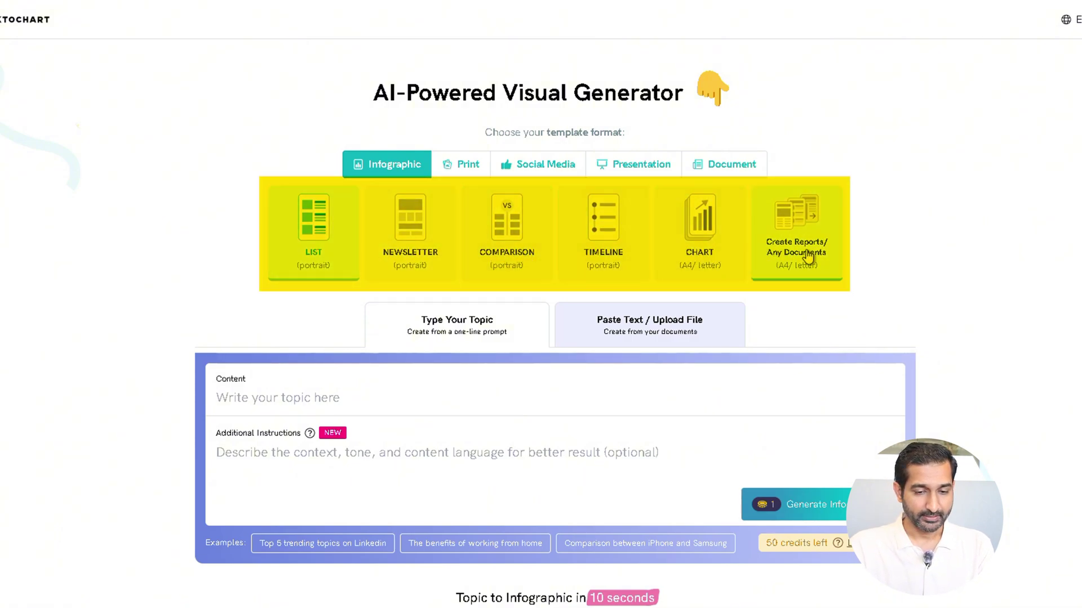
- Preview the newsletter, comparison, timeline and chart layouts, then settle on typed-topic mode
{"action": "left_click", "coordinate": [419, 249]}
{"action": "left_click", "coordinate": [507, 237]}
{"action": "left_click", "coordinate": [602, 240]}
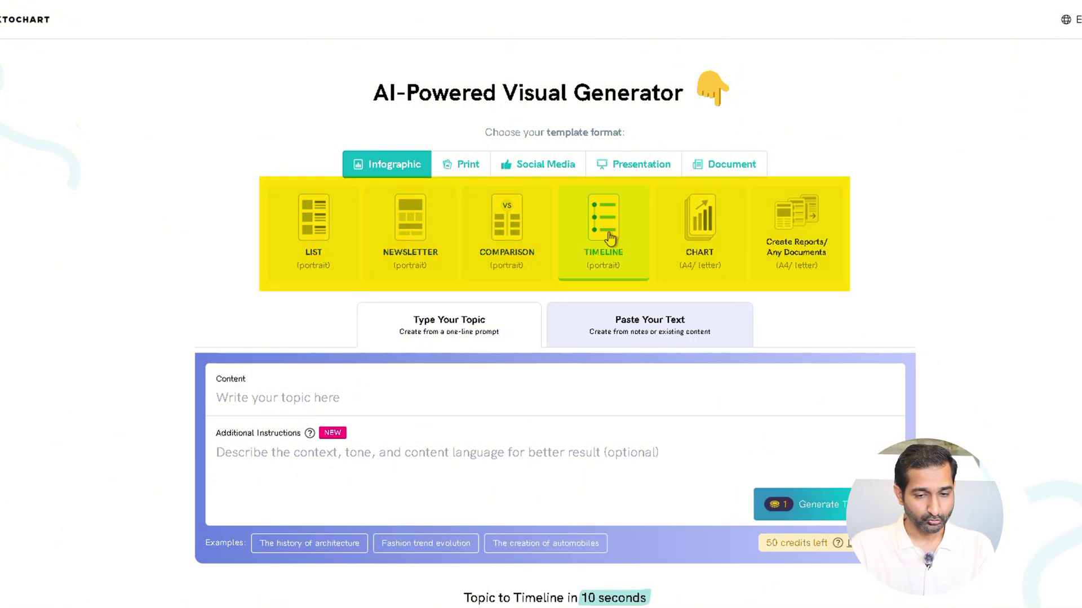
{"action": "left_click", "coordinate": [696, 238]}
{"action": "left_click", "coordinate": [815, 235]}
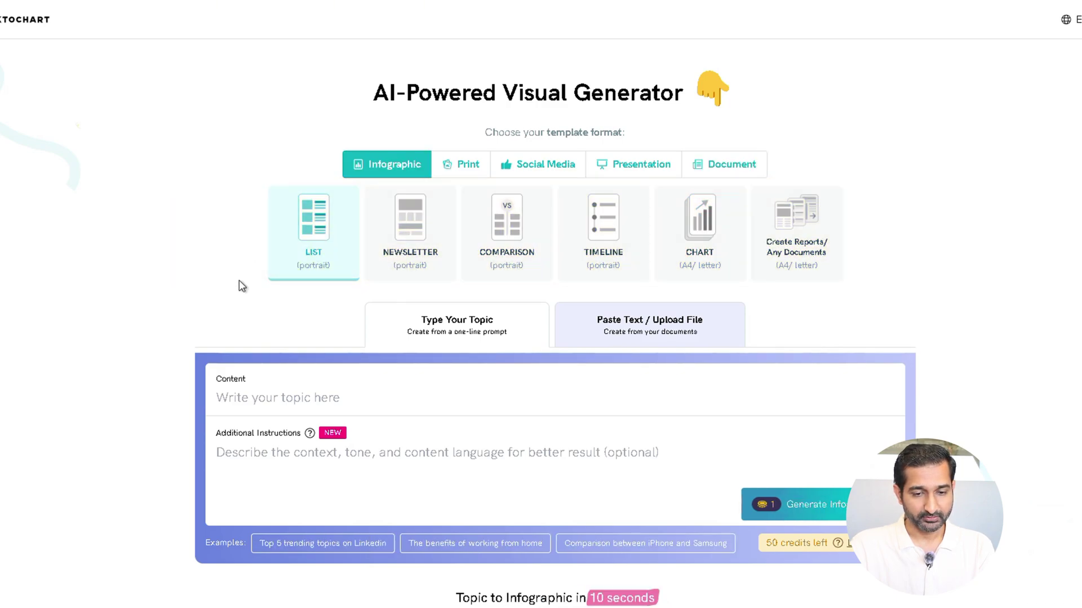
{"action": "left_click", "coordinate": [619, 332]}
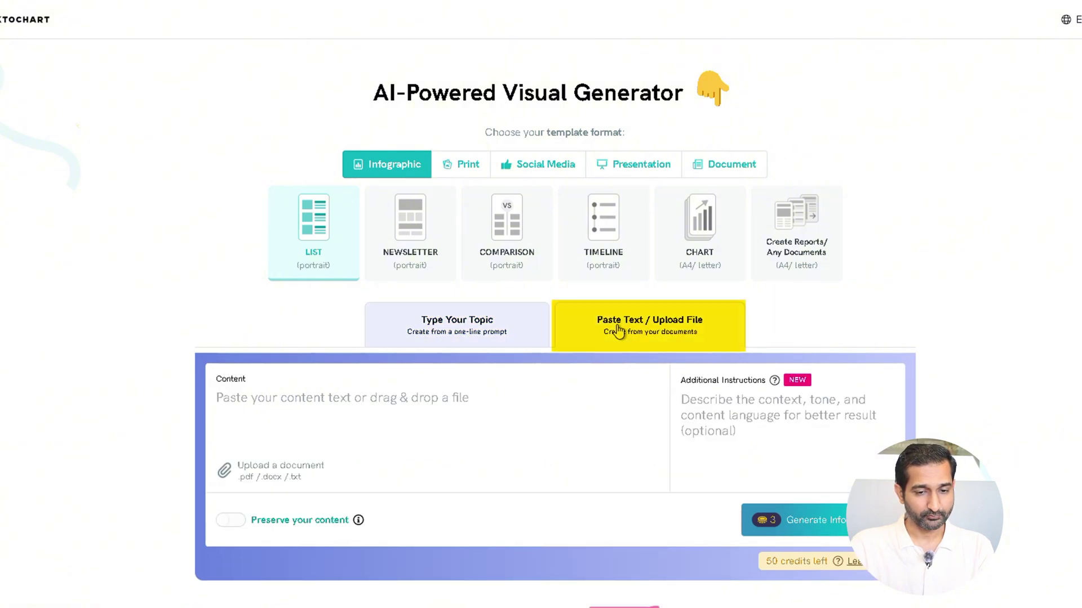
{"action": "left_click", "coordinate": [458, 326]}
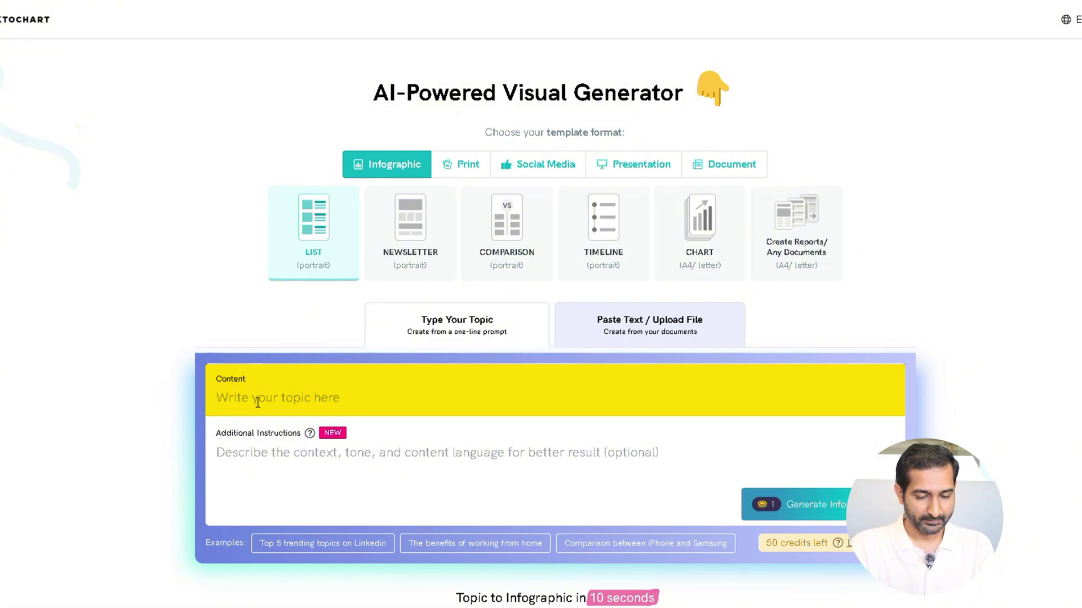
- Generate a list infographic from the topic 'Instagram Marketing Strategy for Small Businesses'
{"action": "type", "text": "Instagram Marketing Strategy for Small Businesses"}
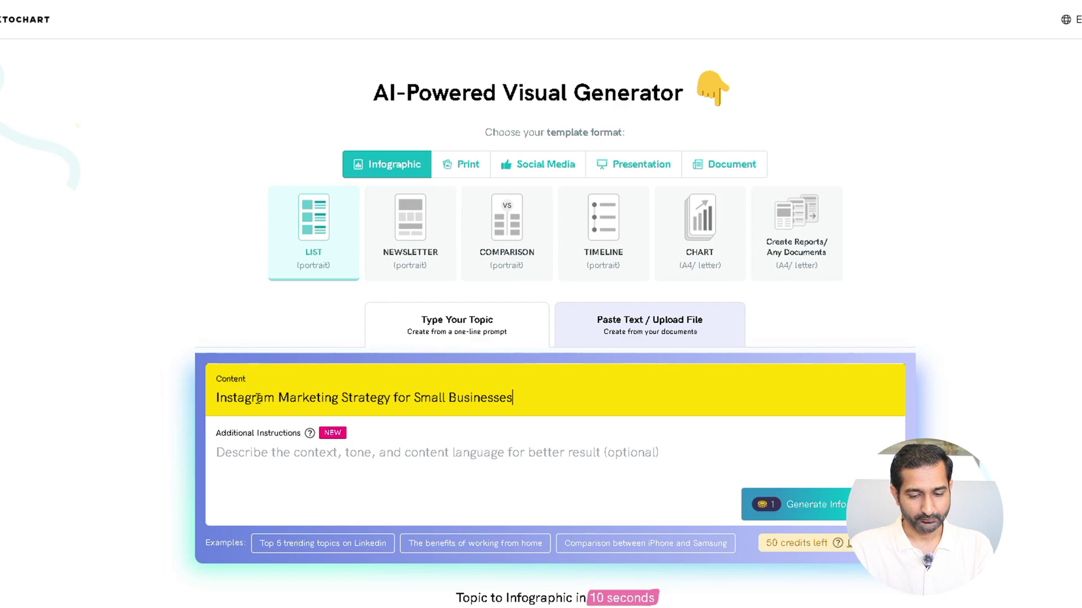
{"action": "left_click", "coordinate": [236, 452]}
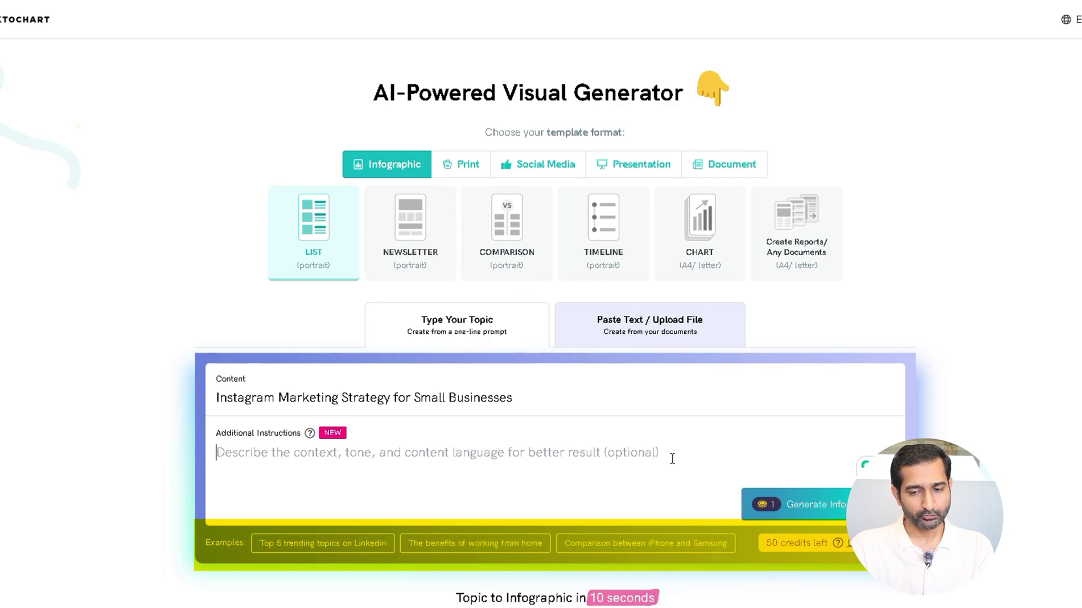
{"action": "left_click", "coordinate": [746, 506]}
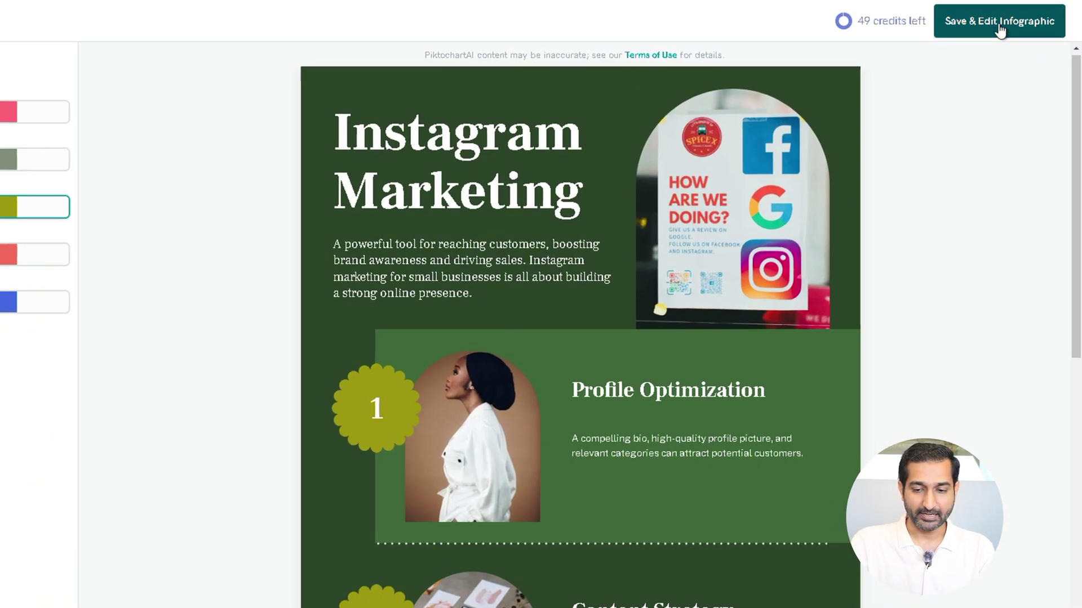
- Save the generated infographic, open it in the editor and browse the text and component panels
{"action": "left_click", "coordinate": [999, 28]}
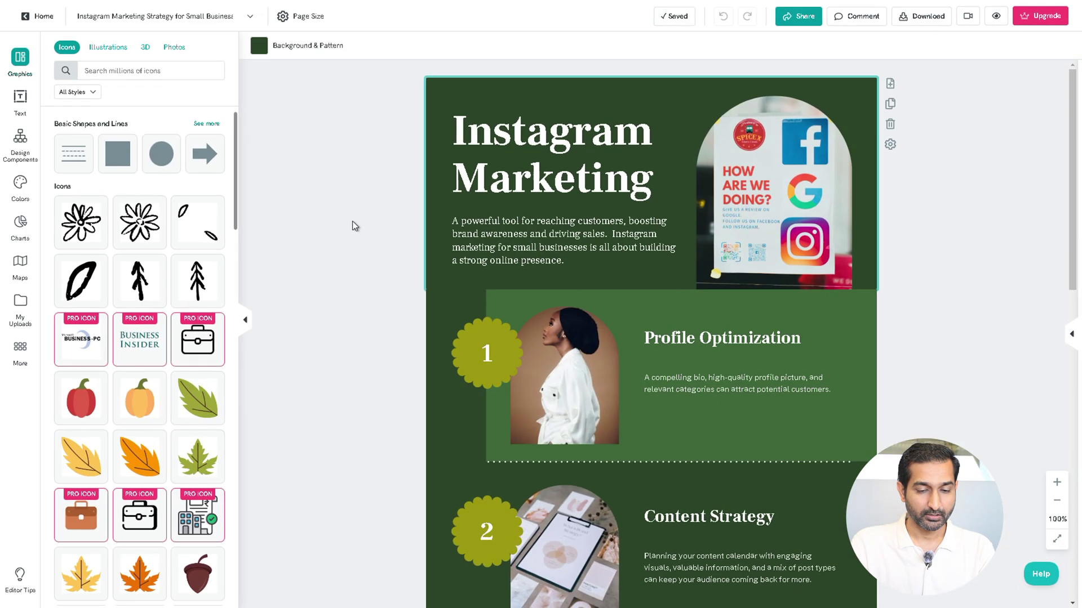
{"action": "left_click", "coordinate": [19, 98]}
{"action": "left_click", "coordinate": [14, 148]}
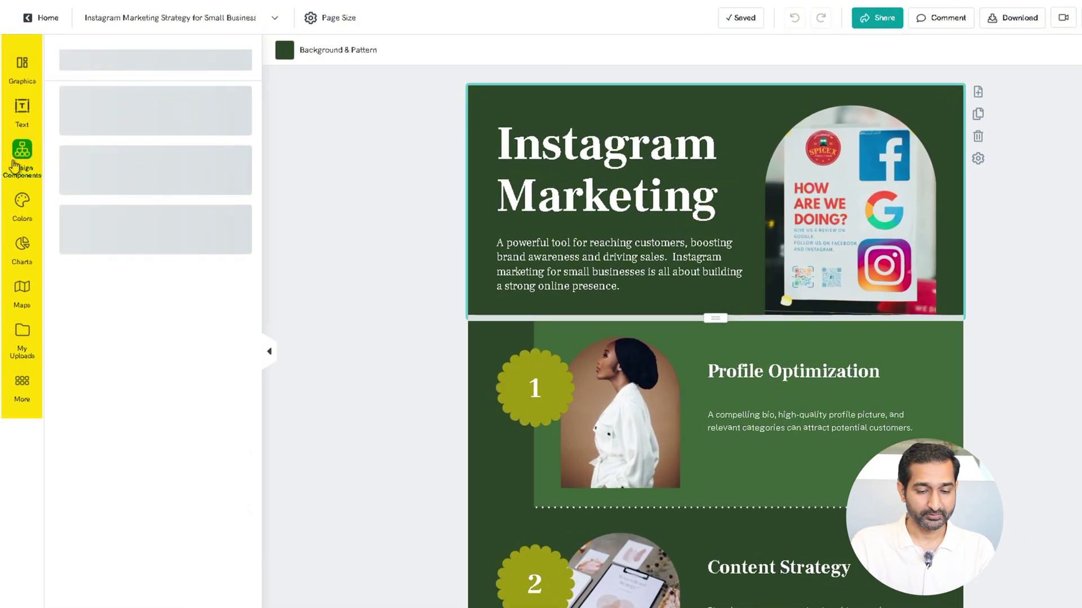
{"action": "left_click", "coordinate": [23, 63]}
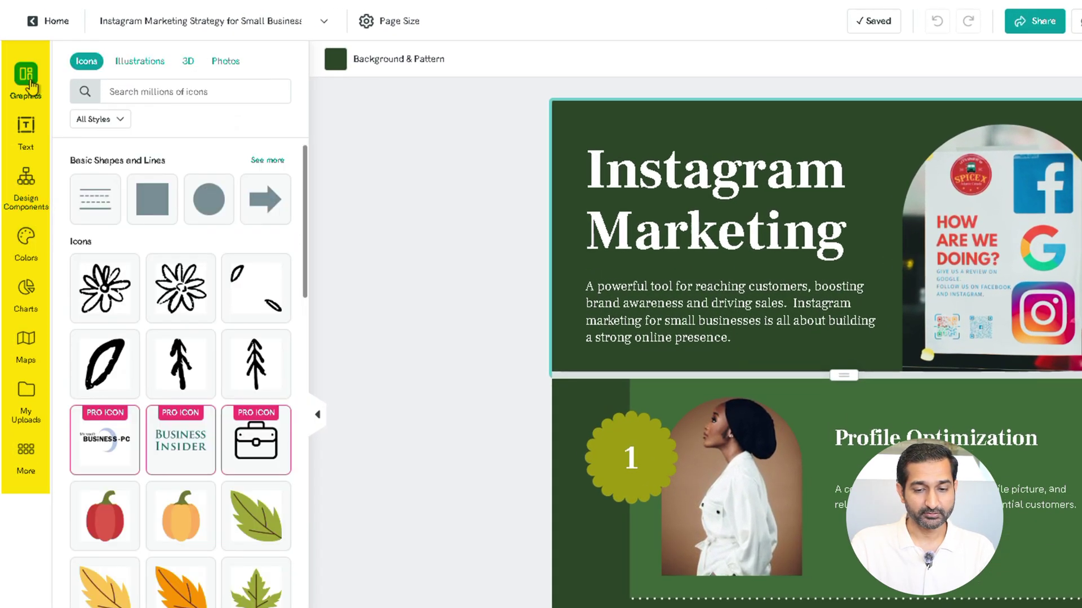
{"action": "left_click", "coordinate": [23, 129]}
{"action": "left_click", "coordinate": [31, 179]}
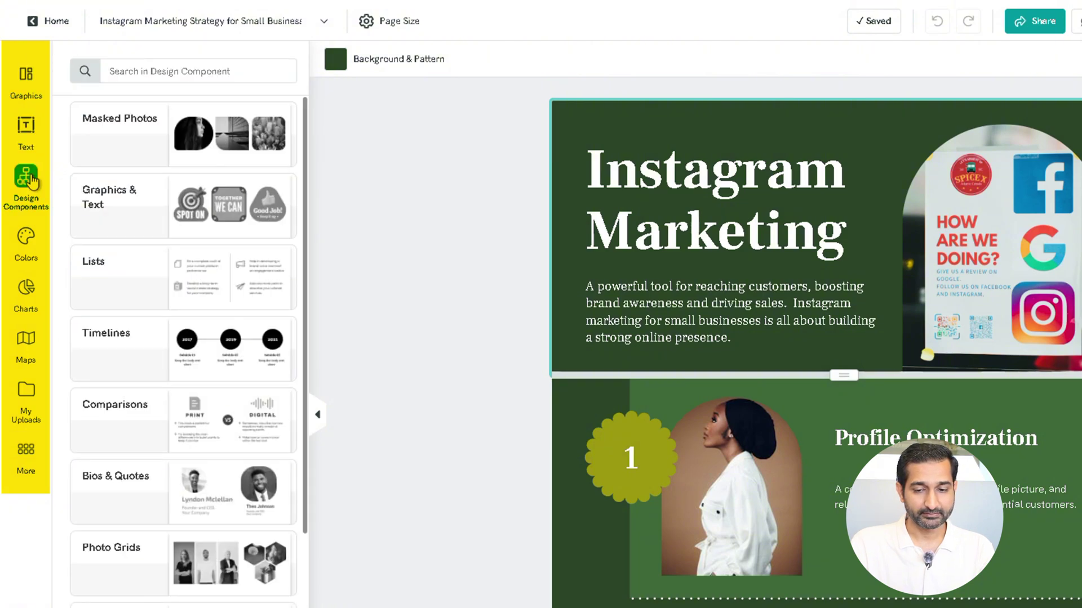
- Browse the color, chart, map, upload and extras panels, then select the whole cover title text
{"action": "left_click", "coordinate": [26, 237]}
{"action": "left_click", "coordinate": [25, 290]}
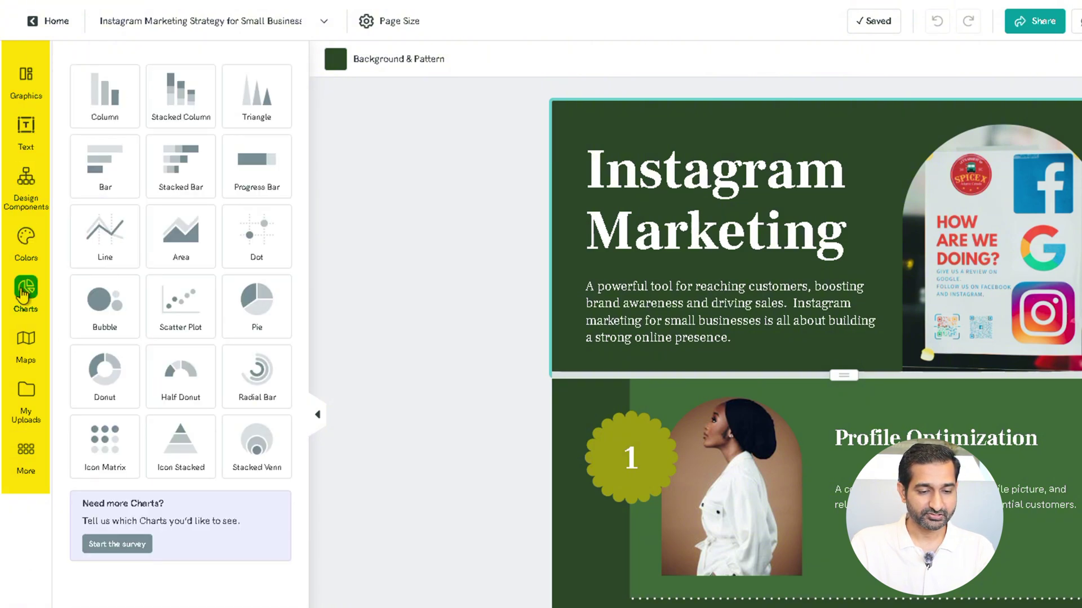
{"action": "left_click", "coordinate": [22, 335]}
{"action": "left_click", "coordinate": [26, 390]}
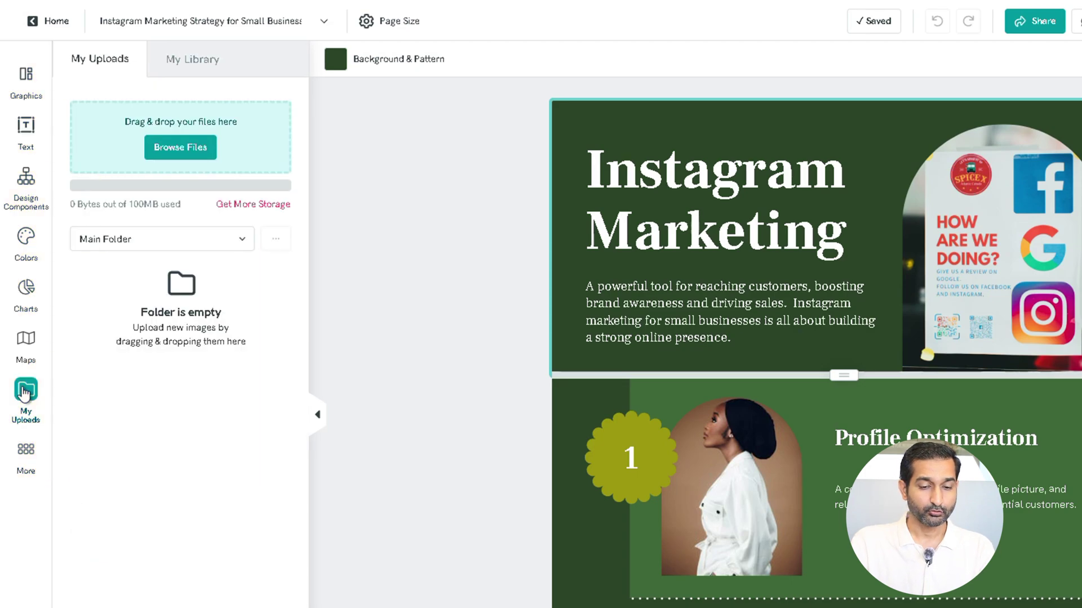
{"action": "left_click", "coordinate": [25, 453]}
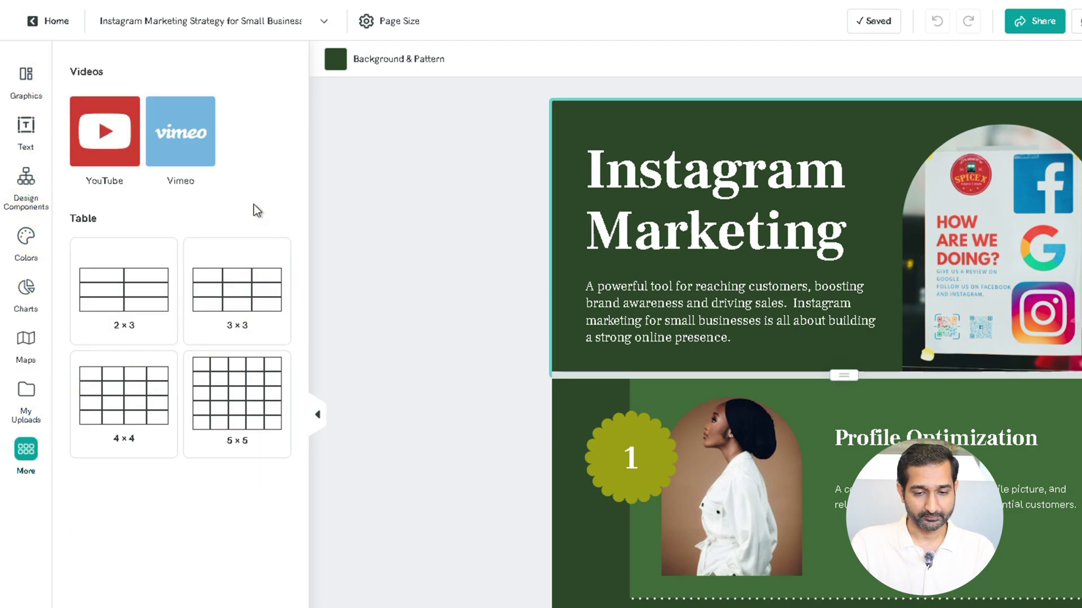
{"action": "left_click", "coordinate": [26, 84]}
{"action": "left_click", "coordinate": [693, 194]}
{"action": "triple_click", "coordinate": [693, 195]}
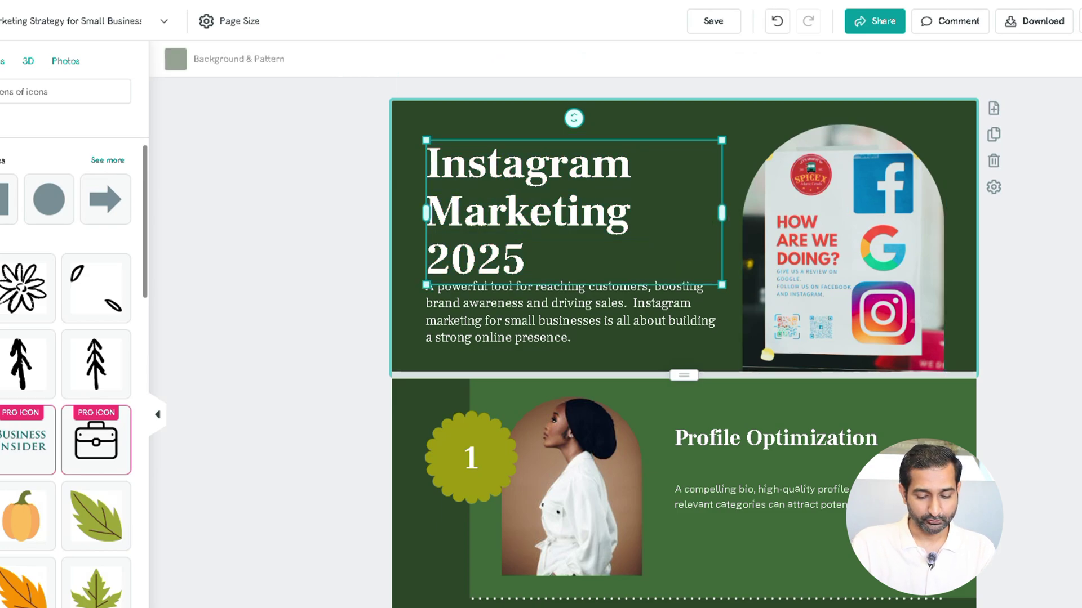
- Finish the heading edit, undo the earlier photo swap and select the cover's arched photo
{"action": "left_click", "coordinate": [465, 195]}
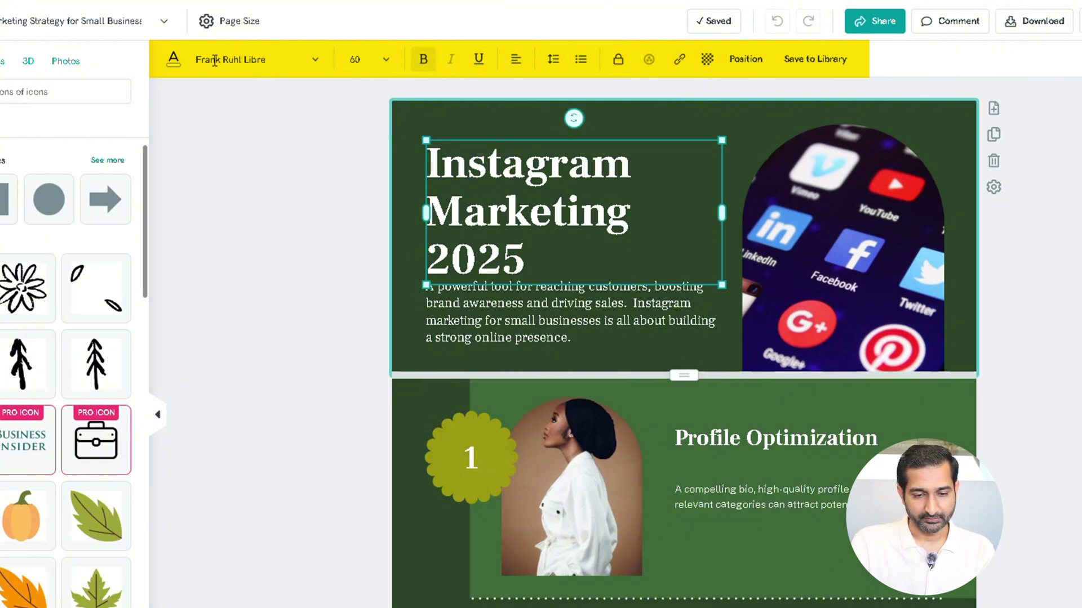
{"action": "left_click", "coordinate": [754, 210]}
{"action": "left_click", "coordinate": [922, 261]}
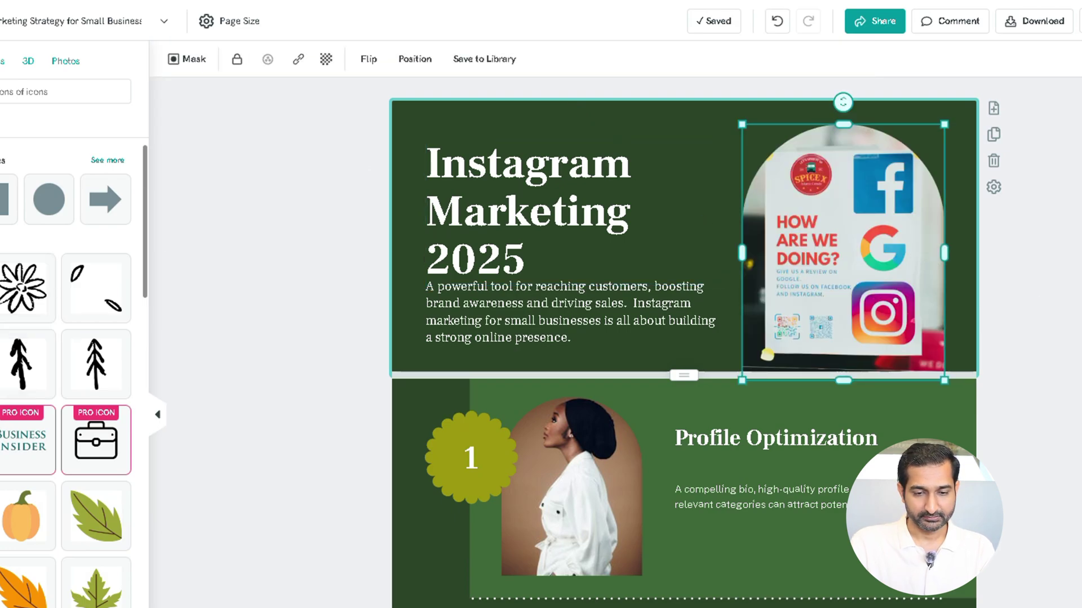
- Search stock photos for 'social media' and drop a phone photo into the arched cover frame
{"action": "left_click", "coordinate": [63, 62]}
{"action": "left_click", "coordinate": [57, 91]}
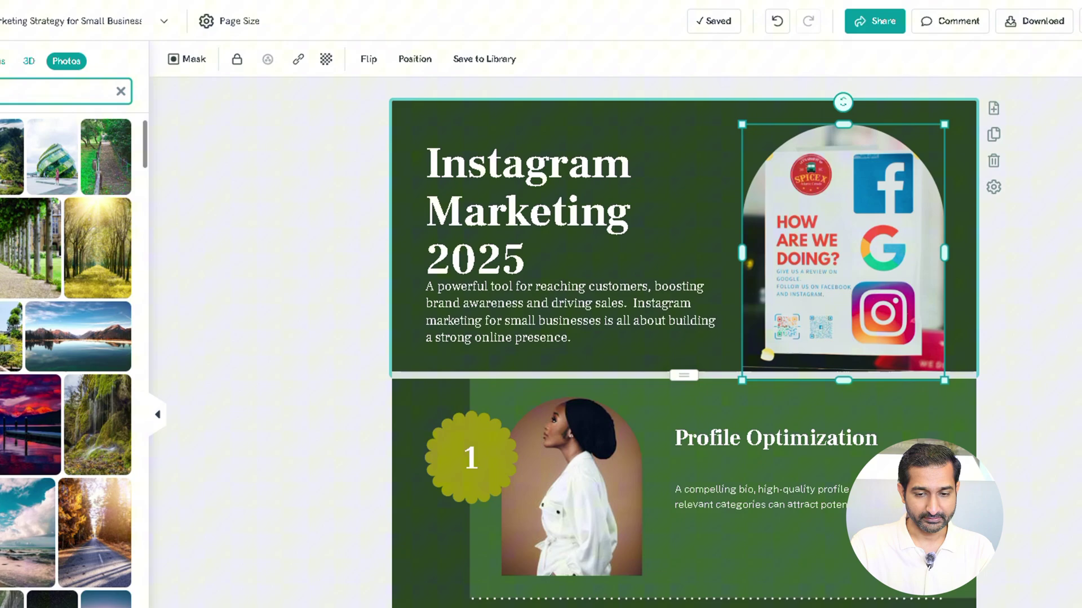
{"action": "type", "text": "social media"}
{"action": "key", "text": "Return"}
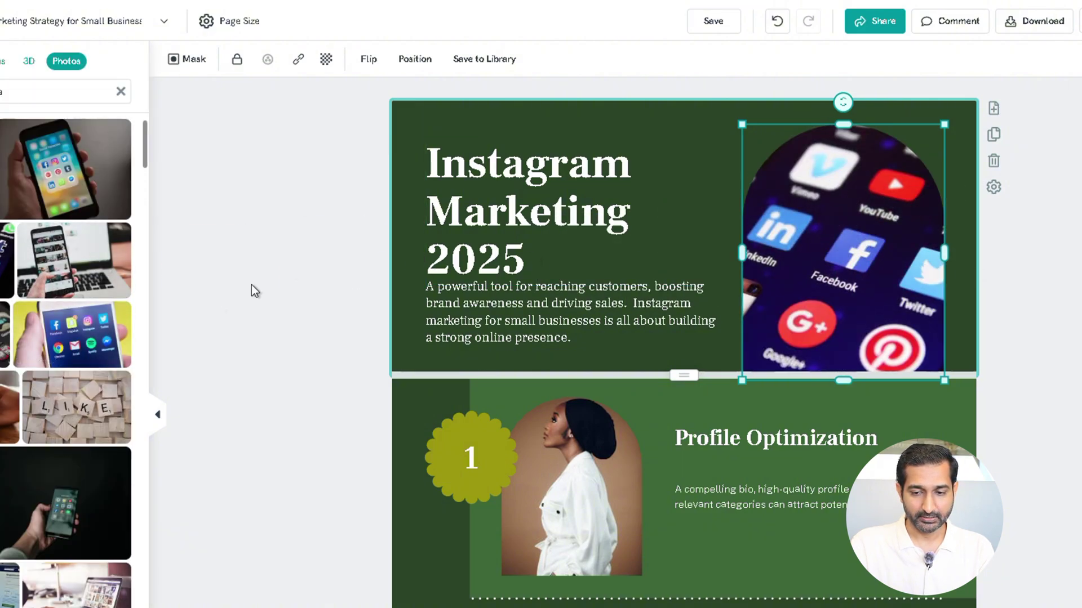
{"action": "scroll", "coordinate": [12, 564], "scroll_direction": "down", "scroll_amount": 3}
{"action": "left_click_drag", "start_coordinate": [56, 361], "coordinate": [833, 253]}
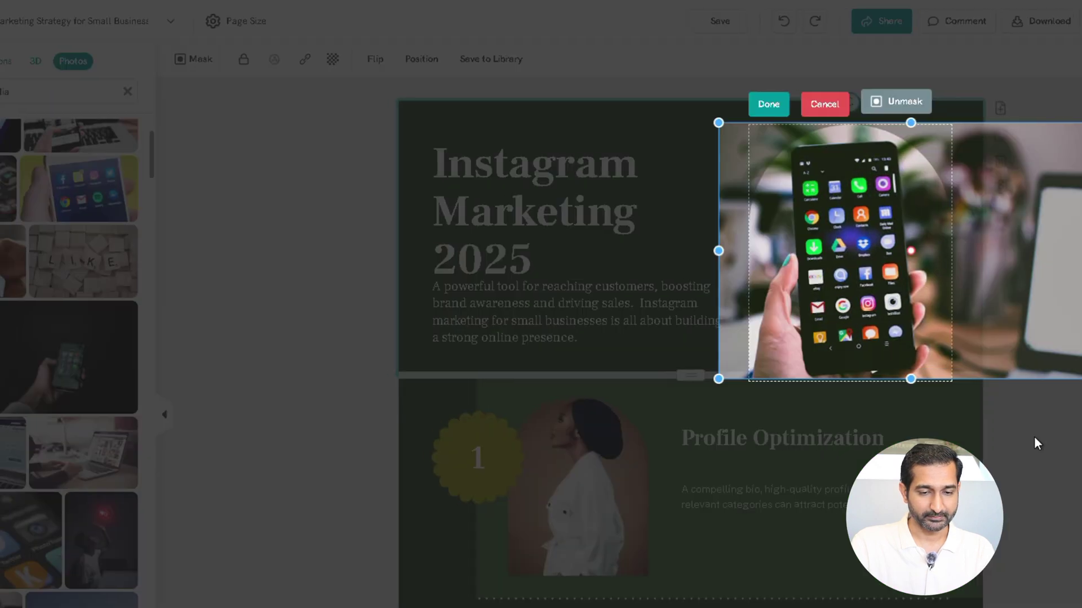
{"action": "scroll", "coordinate": [940, 118], "scroll_direction": "down", "scroll_amount": 2}
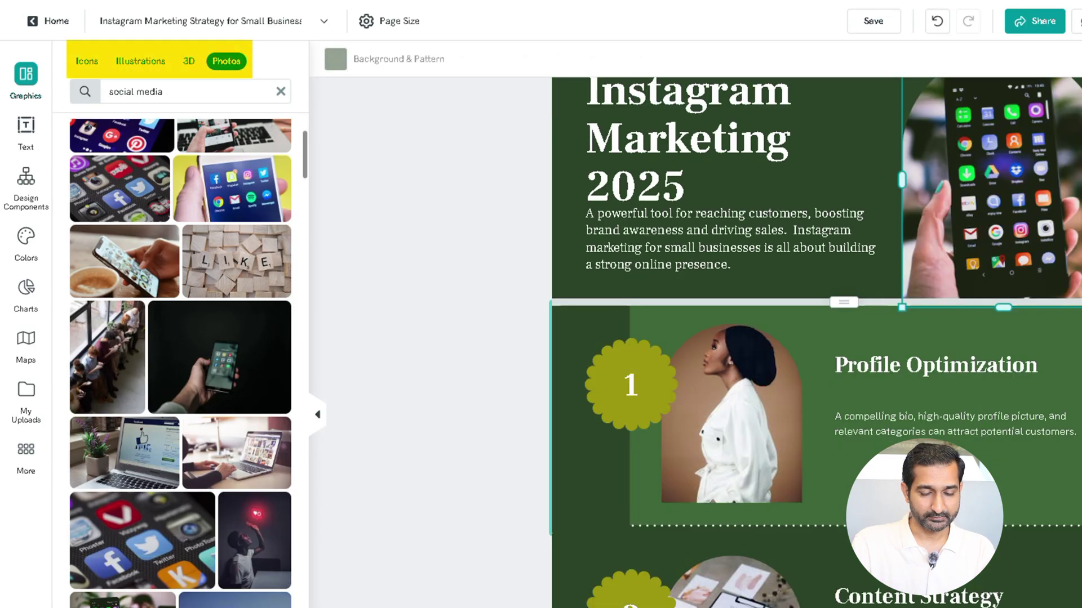
{"action": "scroll", "coordinate": [676, 282], "scroll_direction": "down", "scroll_amount": 10}
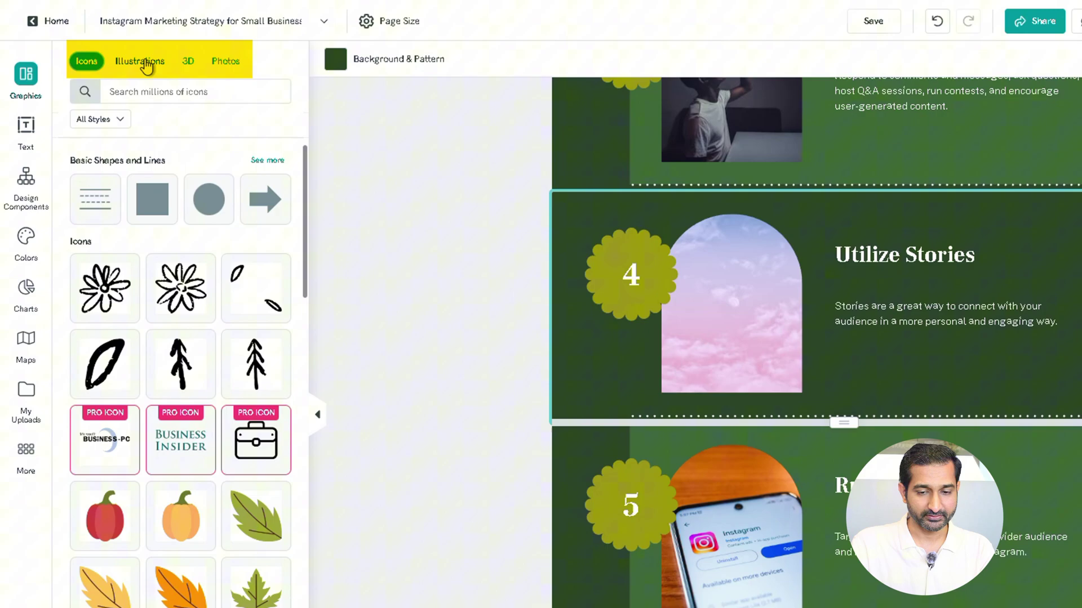
{"action": "left_click", "coordinate": [145, 62]}
{"action": "left_click", "coordinate": [189, 62]}
{"action": "left_click", "coordinate": [226, 62]}
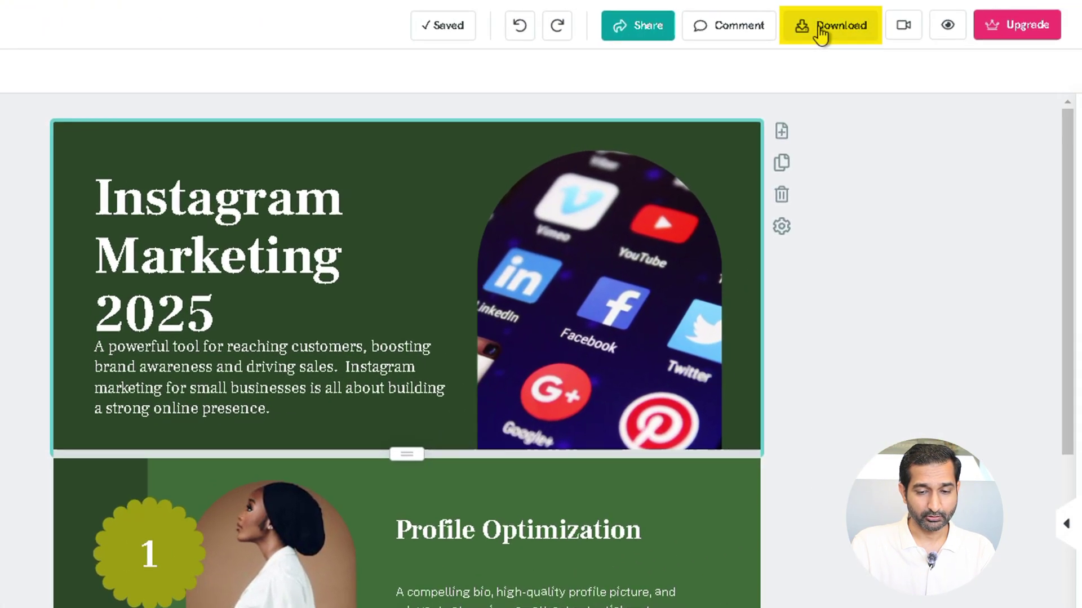
- Attempt a PDF download of the infographic, dismiss the upgrade offer and reopen the download settings
{"action": "left_click", "coordinate": [821, 34]}
{"action": "left_click", "coordinate": [865, 115]}
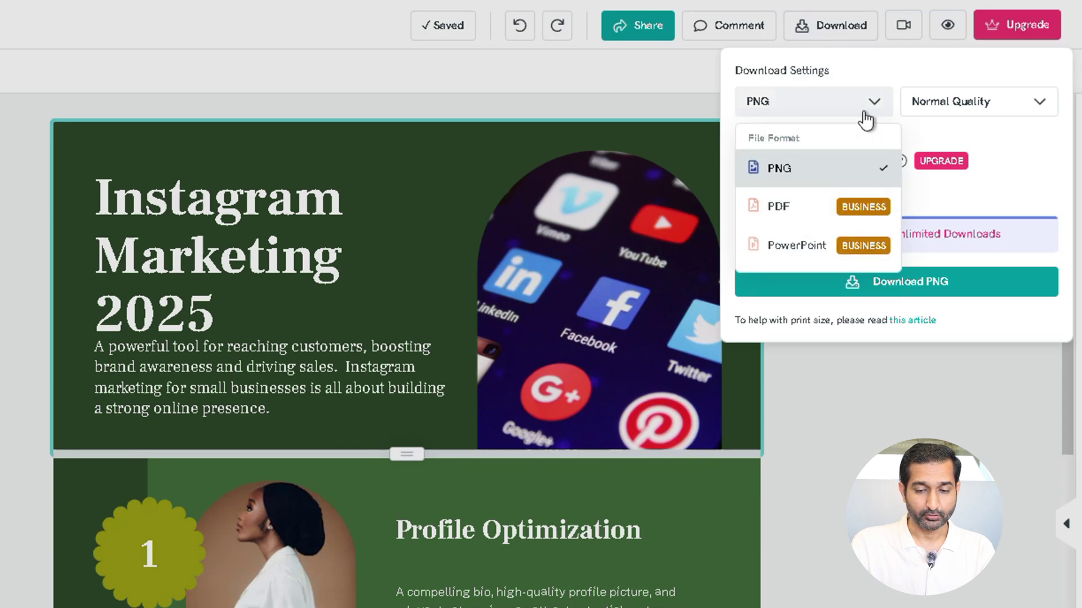
{"action": "left_click", "coordinate": [800, 209]}
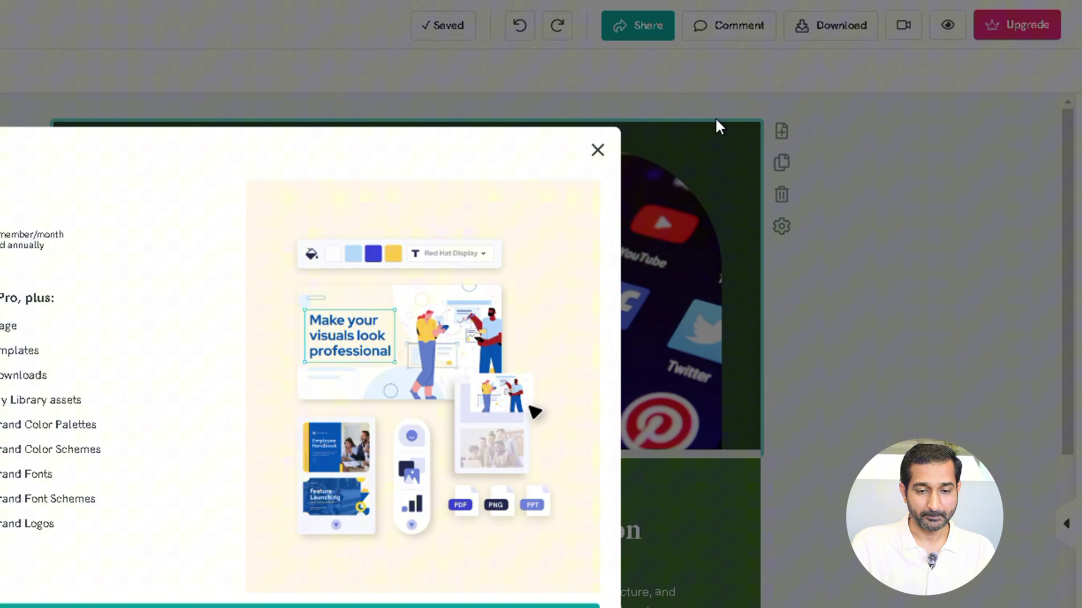
{"action": "left_click", "coordinate": [598, 150]}
{"action": "left_click", "coordinate": [830, 23]}
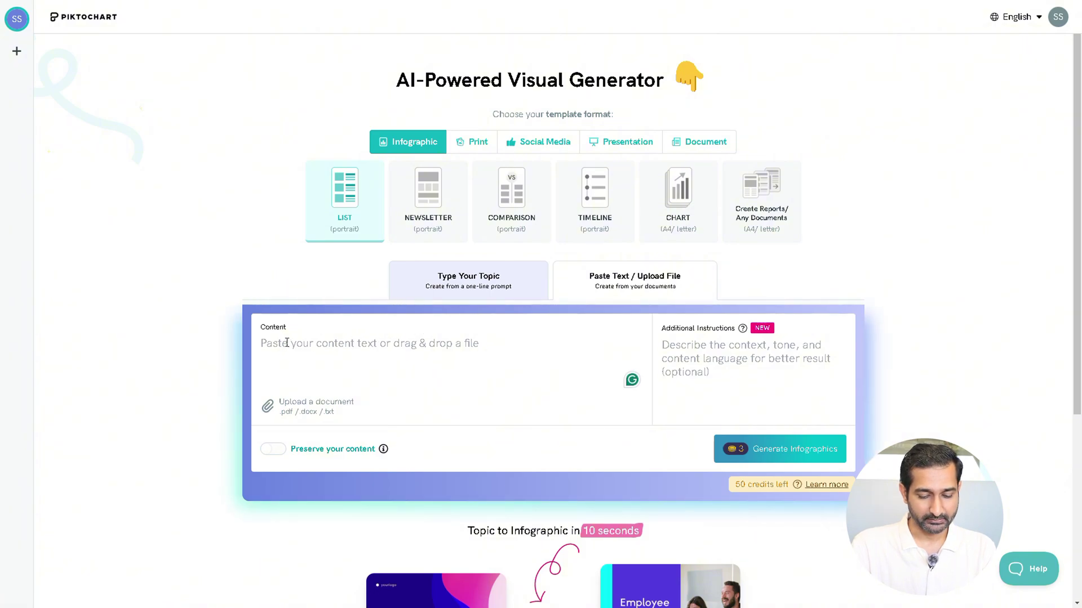
- Paste the marketing tips text as content and generate the Digital Marketing list infographic
{"action": "key", "text": "ctrl+v"}
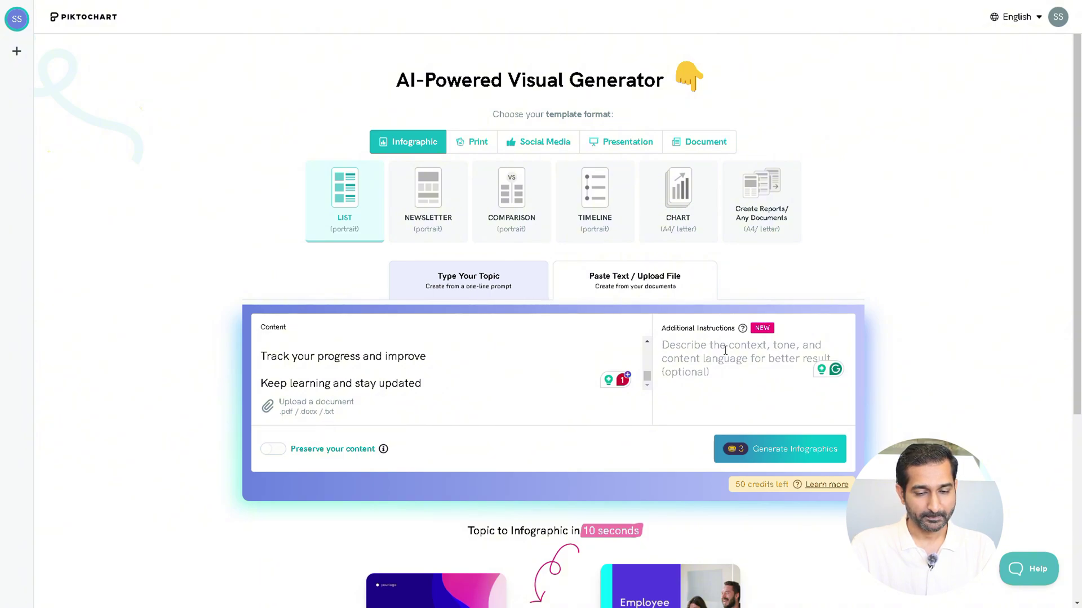
{"action": "left_click", "coordinate": [769, 450]}
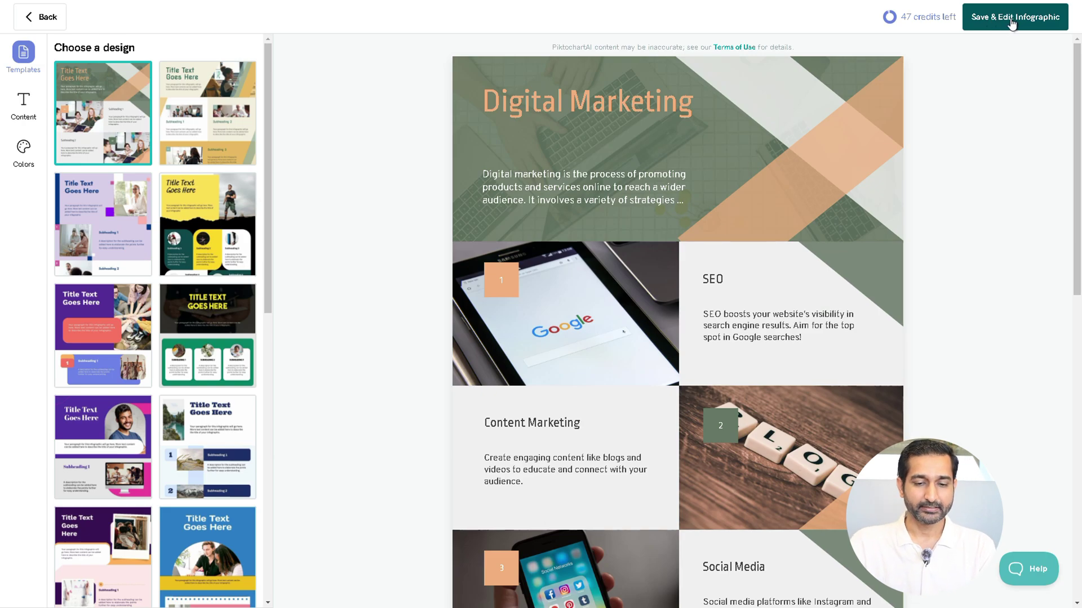
- Save the chosen Digital Marketing design with Save & Edit Infographic and let the editor load
{"action": "left_click", "coordinate": [1011, 23]}
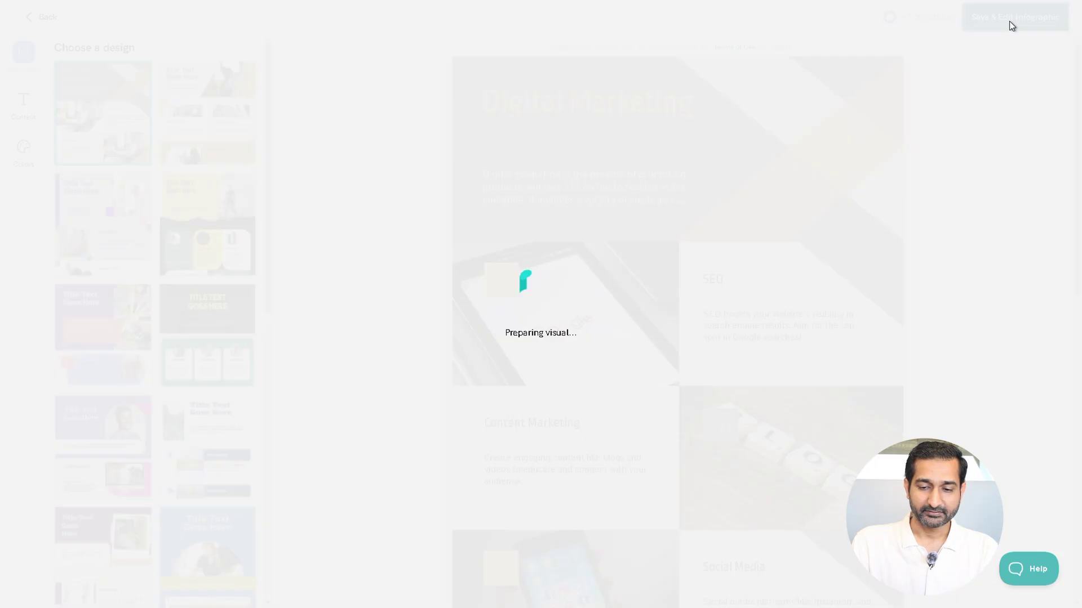